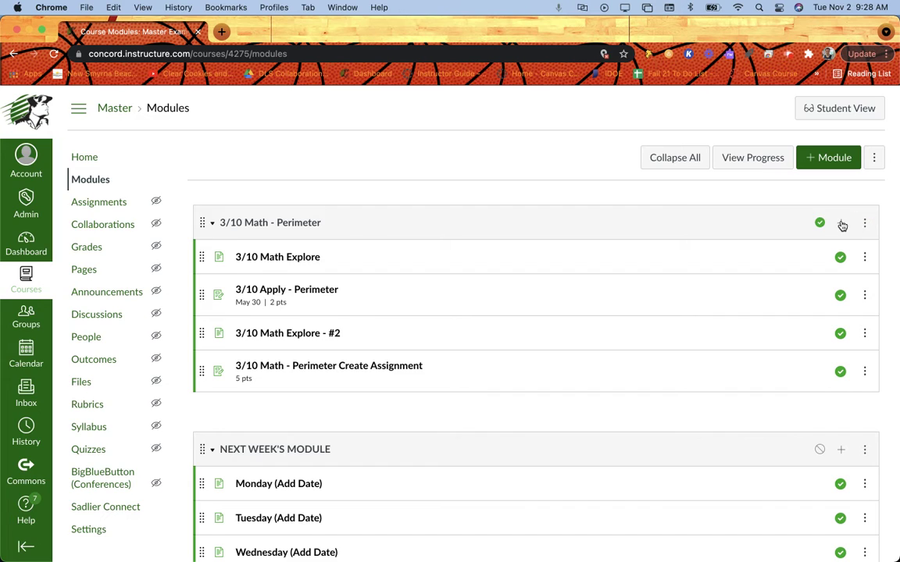
# Step: Examine the item types and existing assignments and pages that can be added to the 3/10 Math - Perimeter module
pyautogui.click(841, 223)
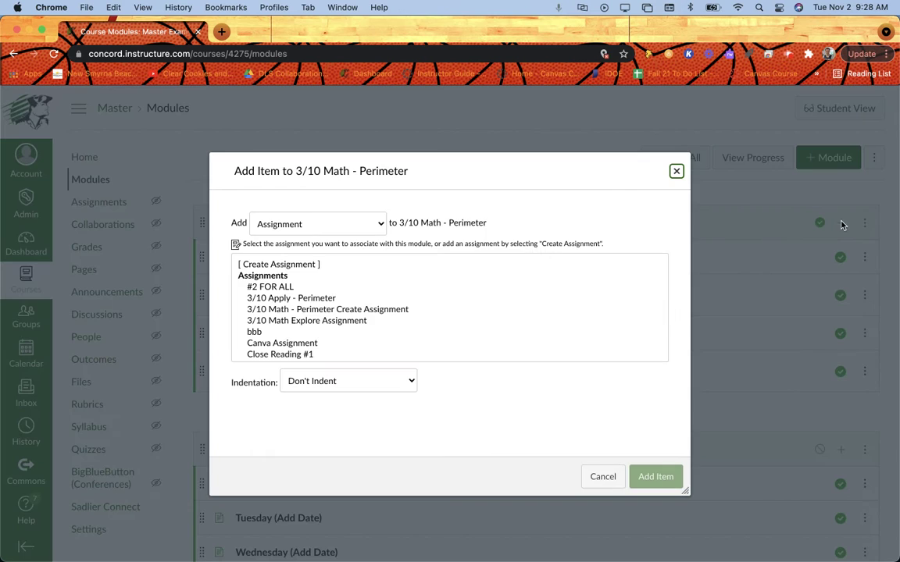
pyautogui.click(363, 223)
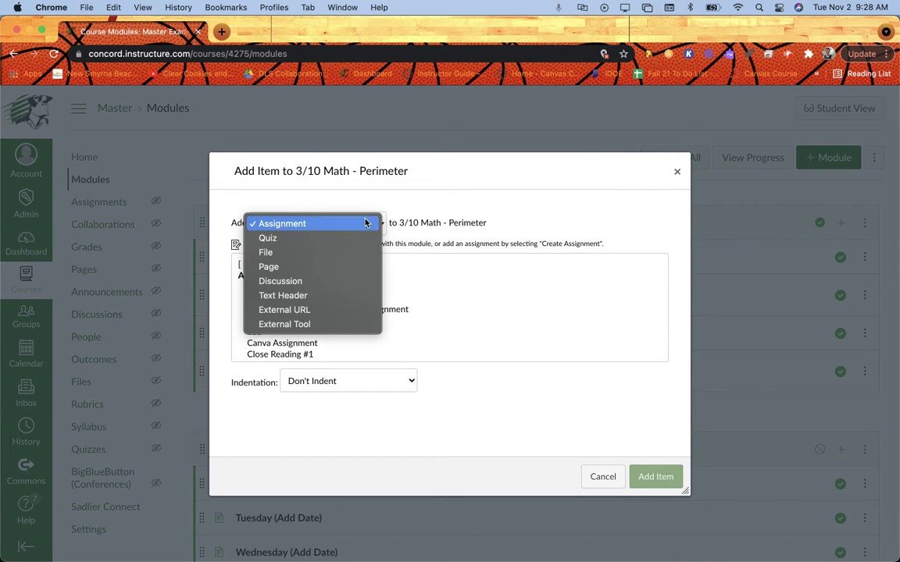
pyautogui.click(296, 227)
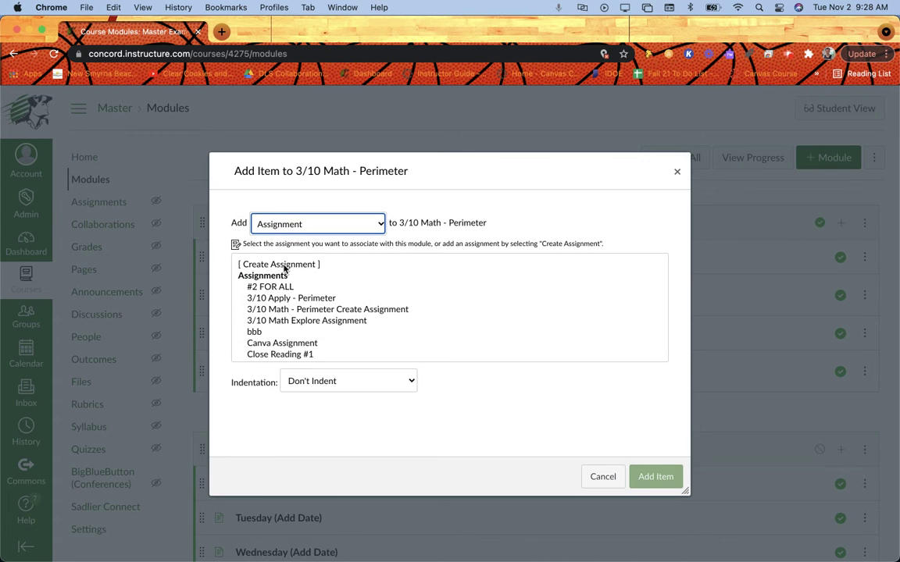
pyautogui.click(284, 266)
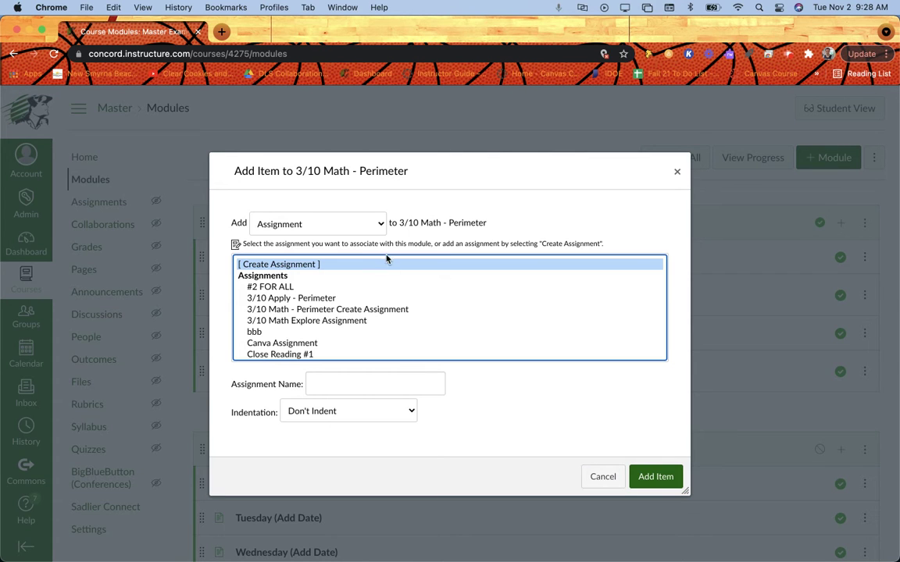
pyautogui.click(377, 221)
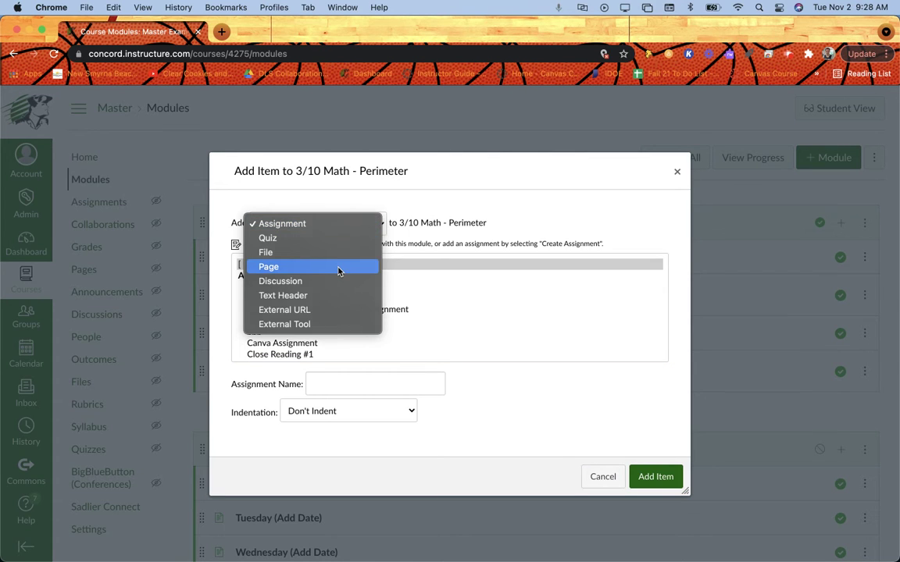
pyautogui.click(339, 268)
pyautogui.click(352, 227)
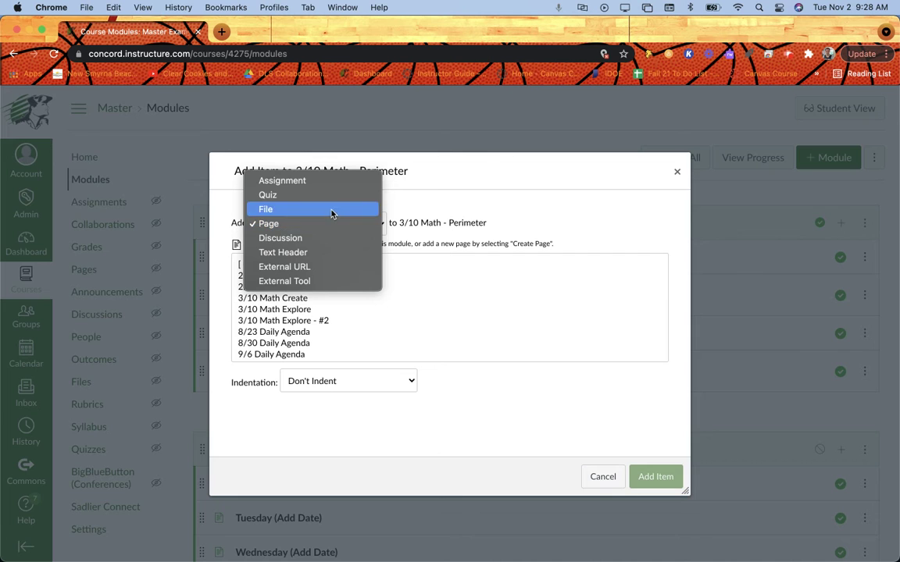
pyautogui.click(476, 206)
pyautogui.click(677, 172)
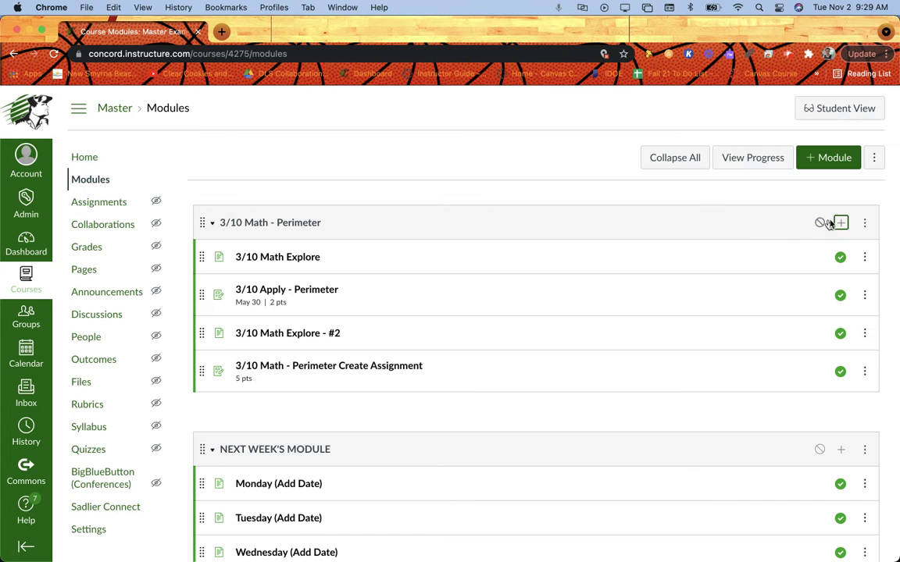
# Step: Edit the 3/10 Math - Perimeter module and add a requirement, with all requirements to be completed in sequential order
pyautogui.click(865, 223)
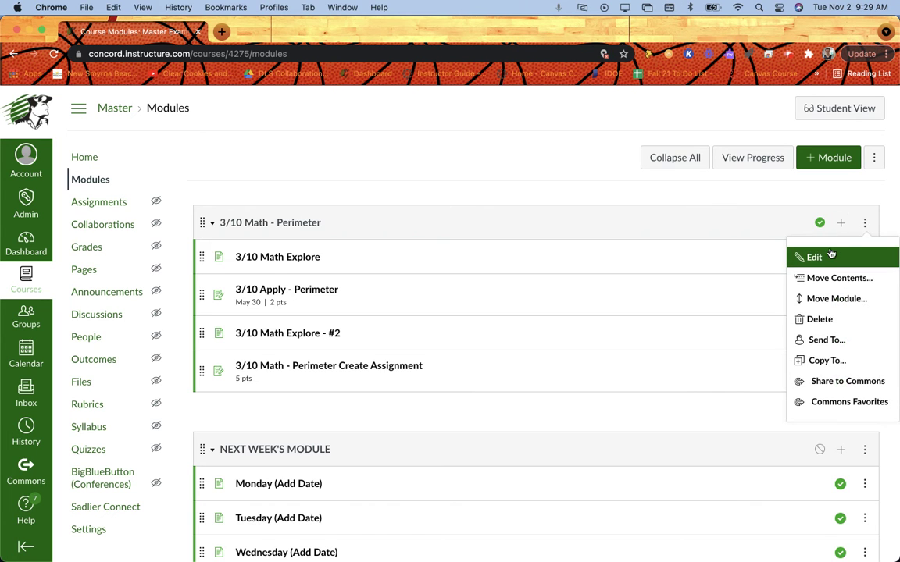
pyautogui.click(830, 257)
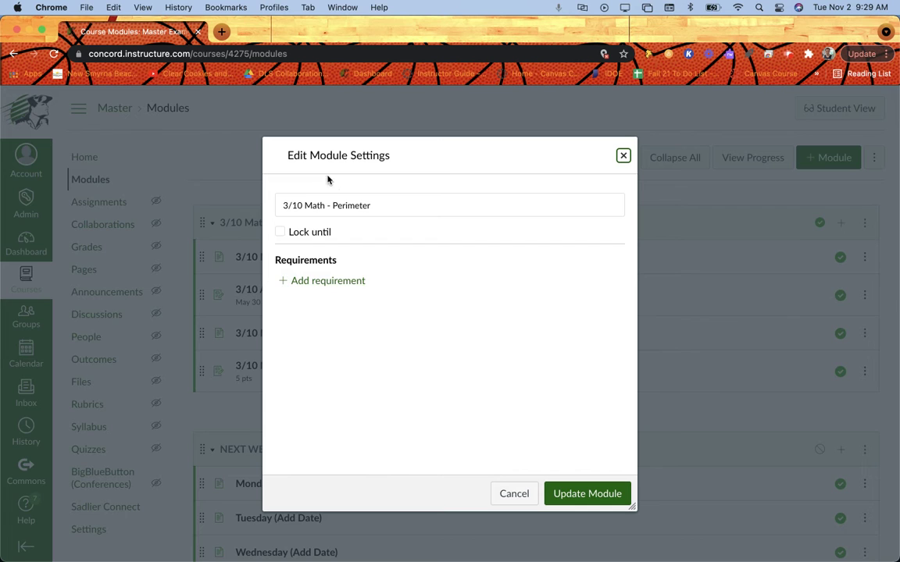
pyautogui.moveTo(306, 141); pyautogui.dragTo(435, 137)
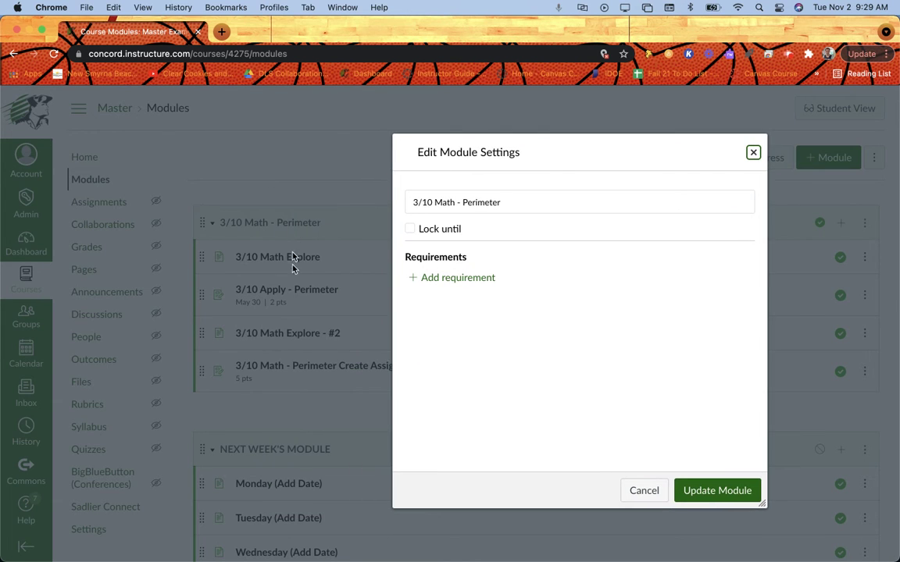
pyautogui.click(415, 280)
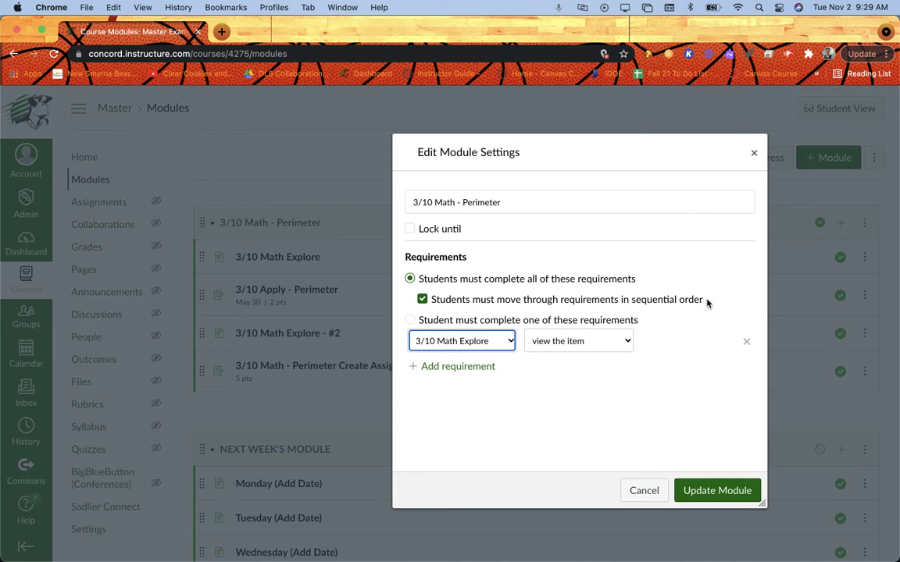
pyautogui.click(422, 303)
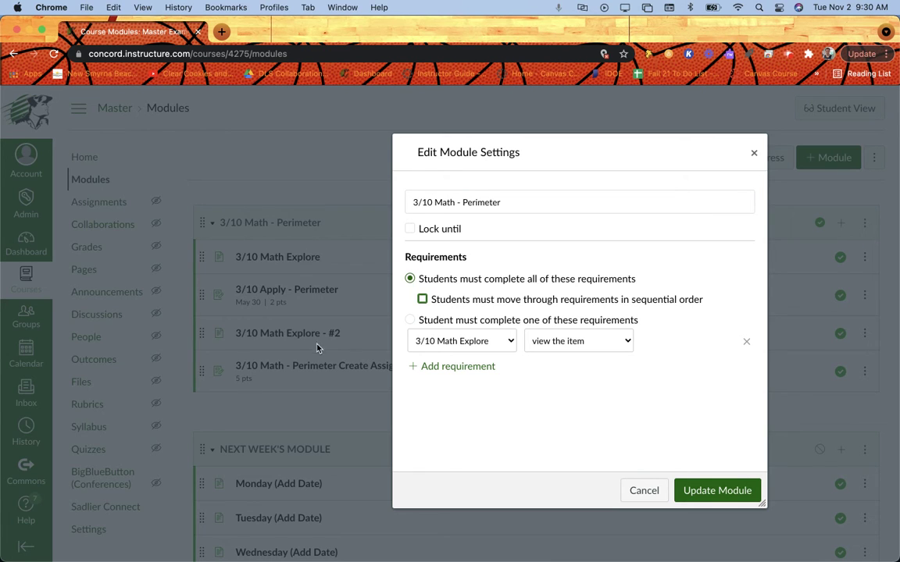
pyautogui.click(422, 300)
# Step: Set the first requirement so students must mark the 3/10 Math Explore page as done
pyautogui.click(470, 345)
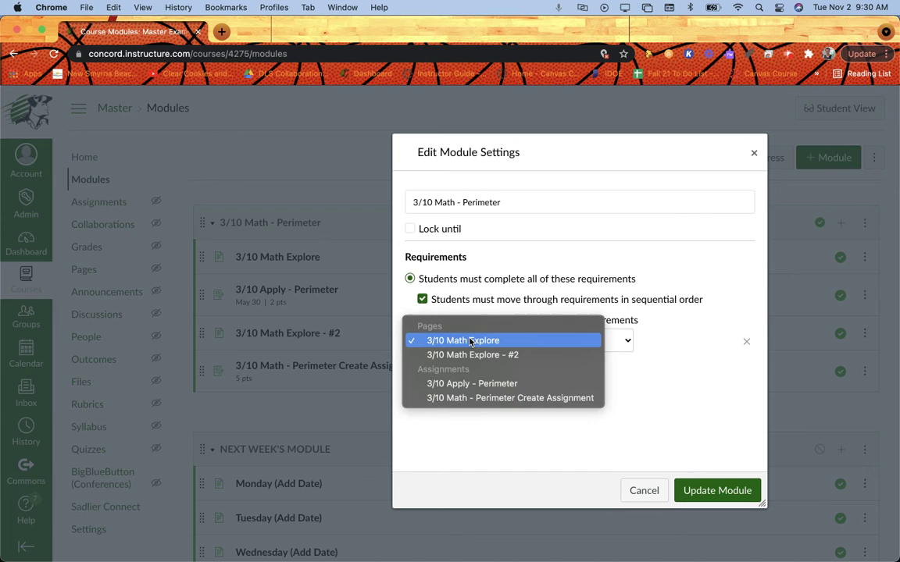
pyautogui.click(469, 341)
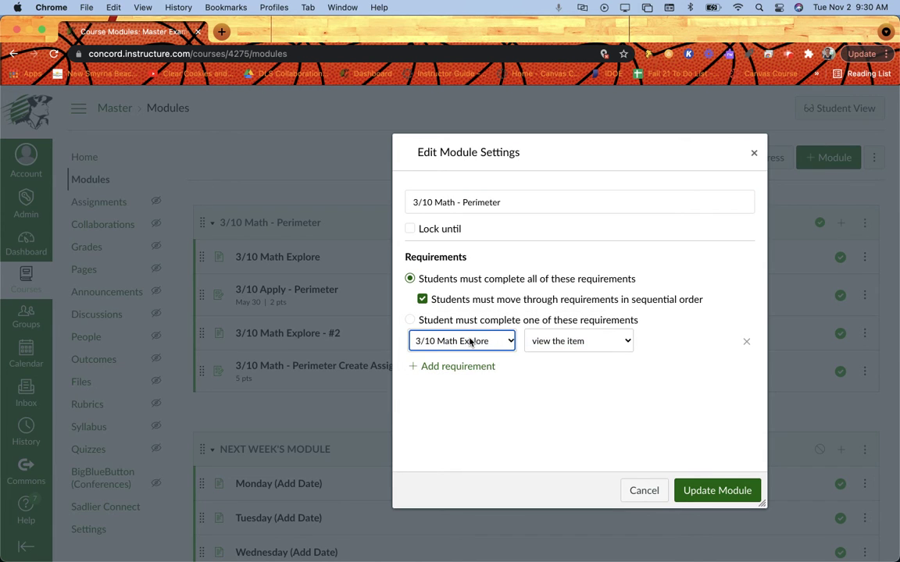
pyautogui.click(599, 342)
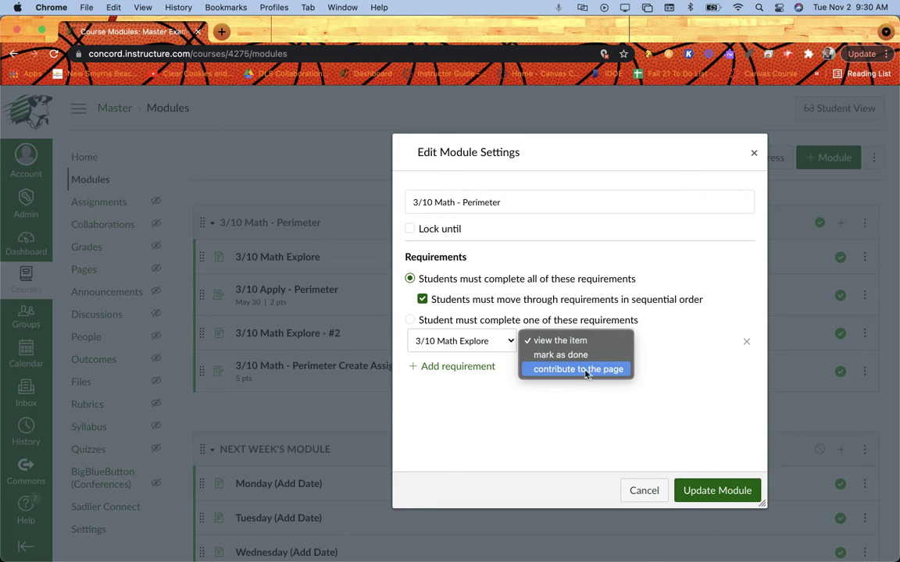
pyautogui.click(571, 357)
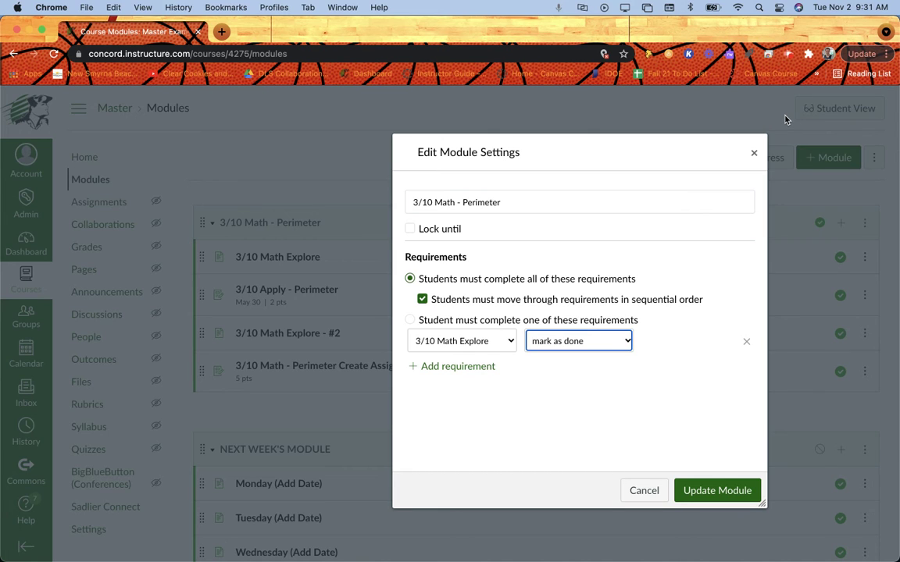
# Step: Add a second requirement that students submit the assignment 3/10 Apply - Perimeter
pyautogui.click(417, 369)
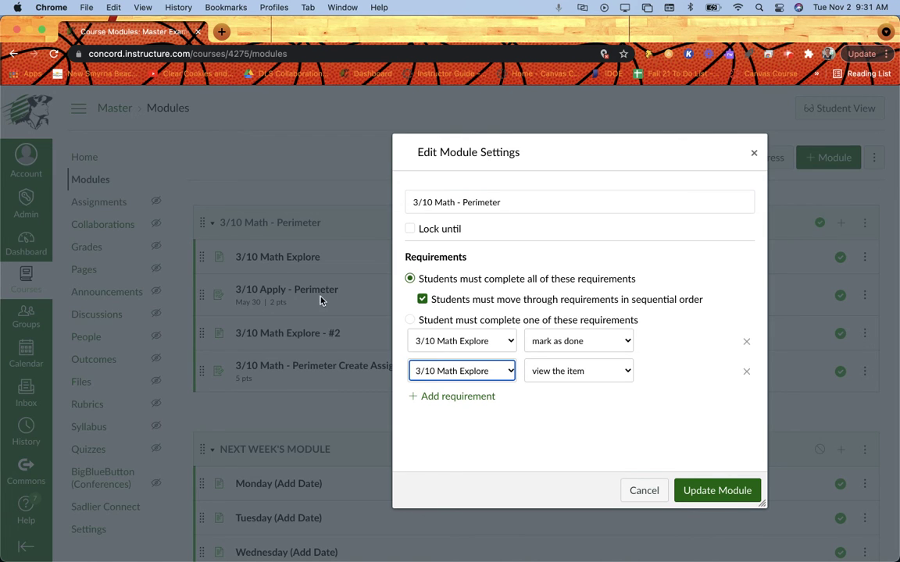
pyautogui.click(482, 372)
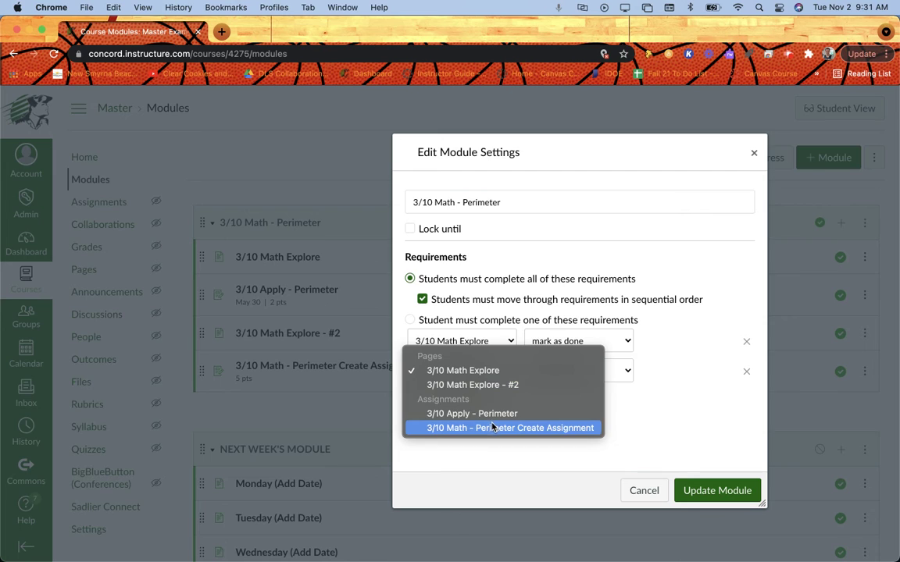
pyautogui.click(474, 414)
pyautogui.click(612, 376)
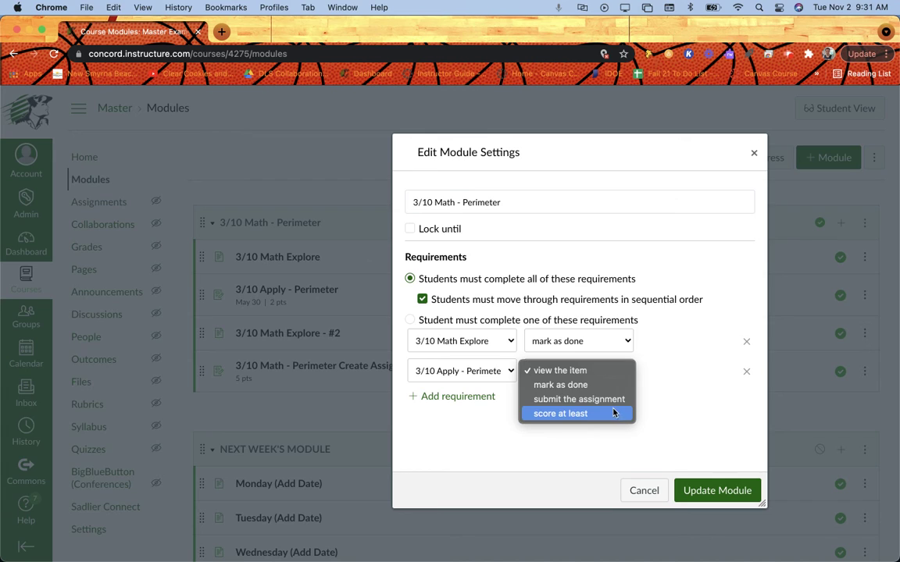
pyautogui.click(602, 400)
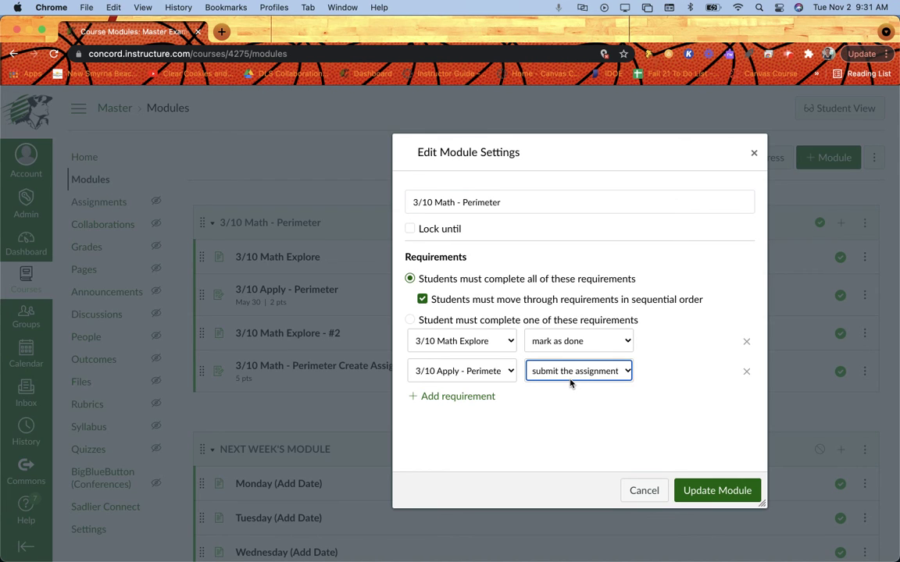
# Step: Add a third requirement that students mark the 3/10 Math Explore - #2 page as done
pyautogui.click(416, 398)
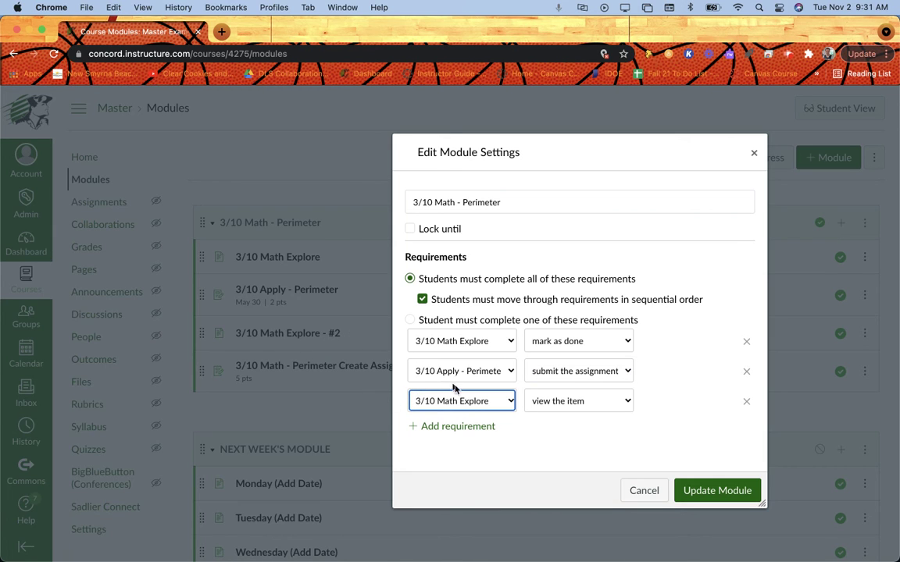
pyautogui.click(478, 401)
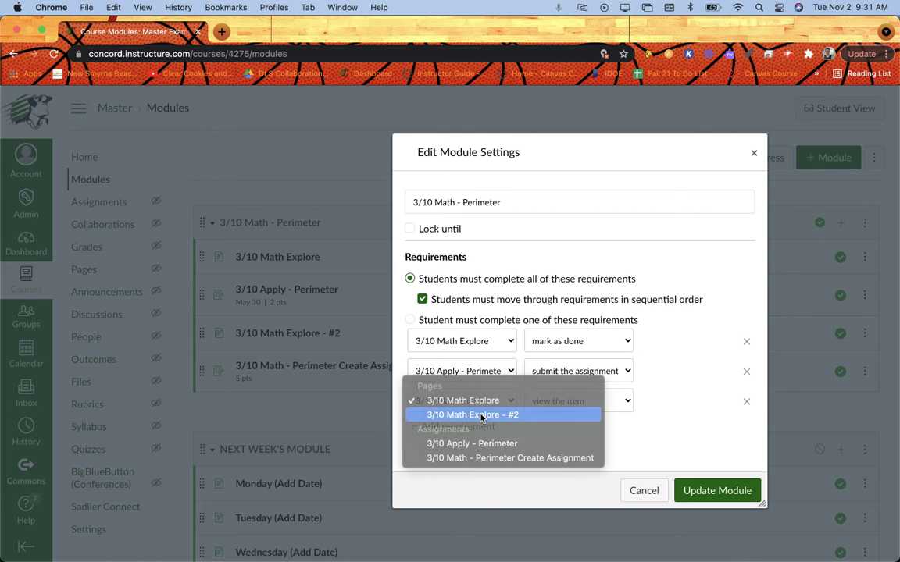
pyautogui.click(481, 414)
pyautogui.click(582, 401)
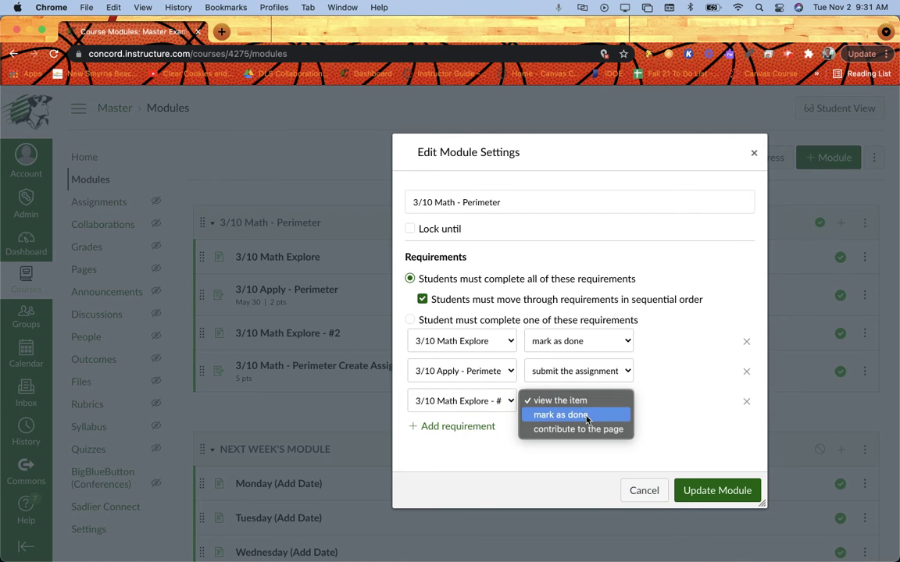
pyautogui.click(586, 416)
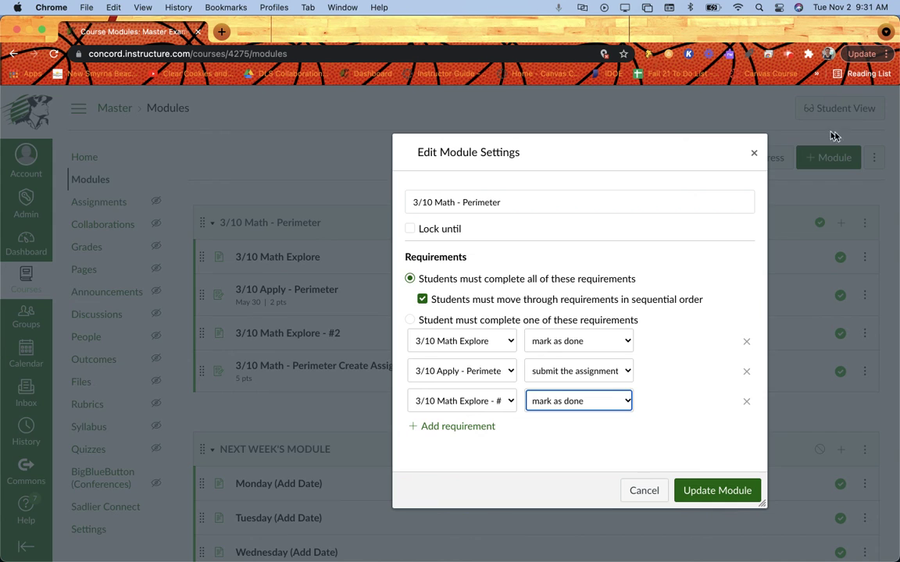
# Step: Add a requirement to score at least 3 on 3/10 Math - Perimeter Create Assignment, and update the module without re-locking it
pyautogui.click(444, 429)
pyautogui.scroll(-1, 418, 424)
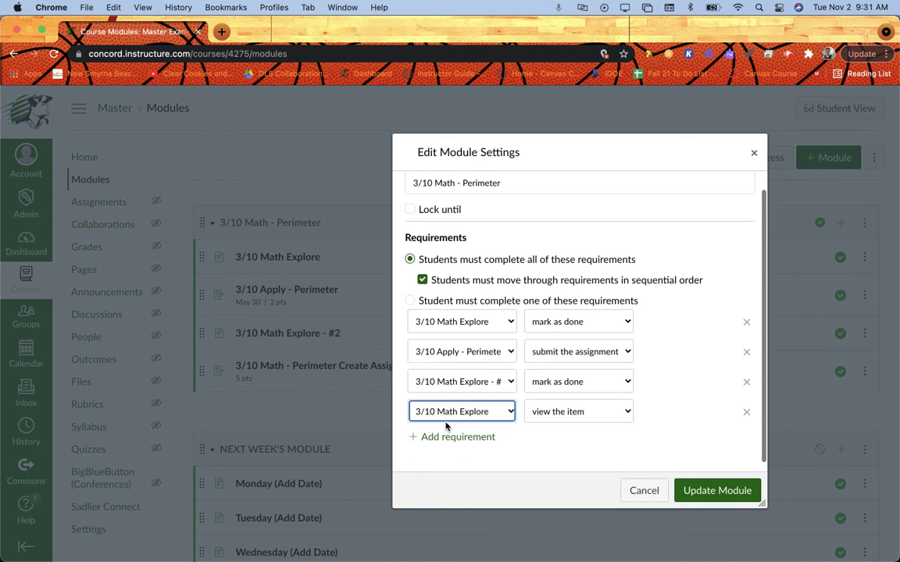
pyautogui.click(458, 412)
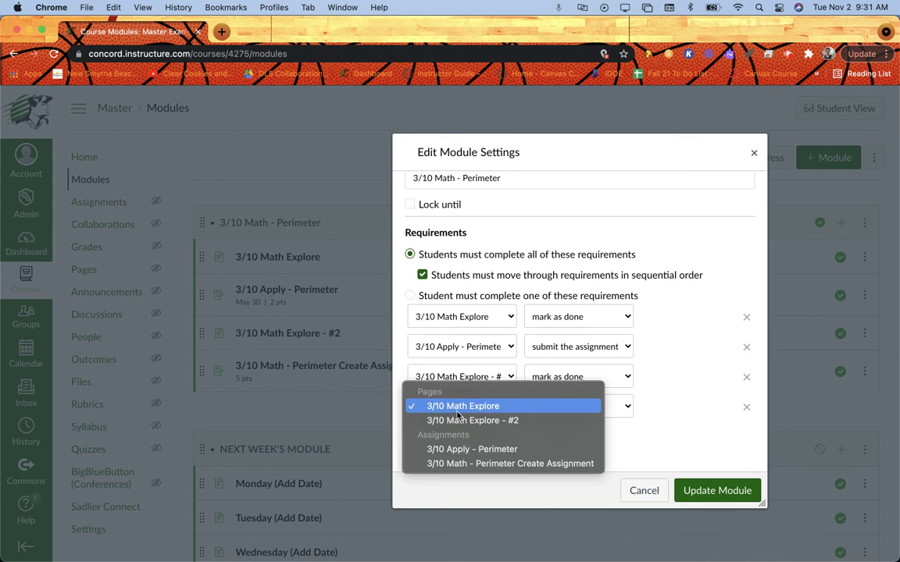
pyautogui.click(479, 464)
pyautogui.click(604, 407)
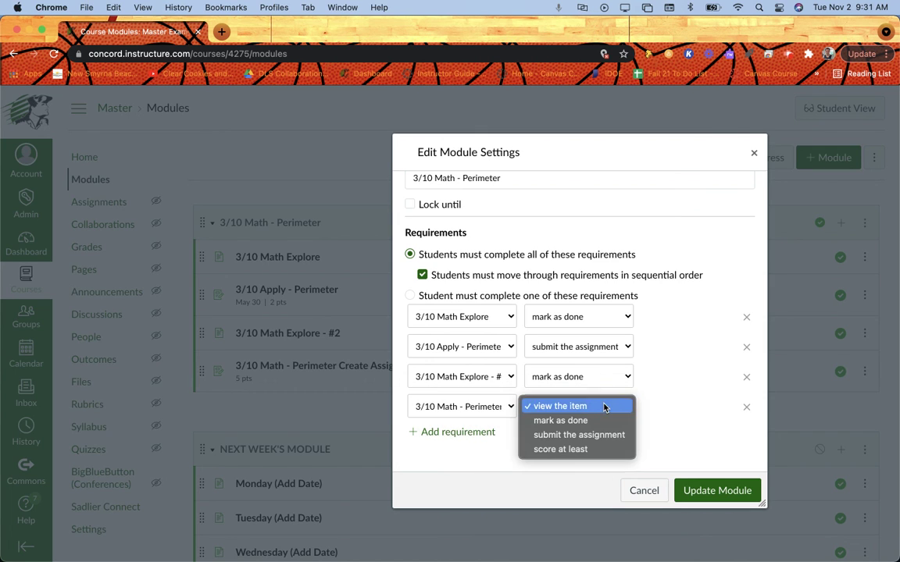
pyautogui.click(588, 450)
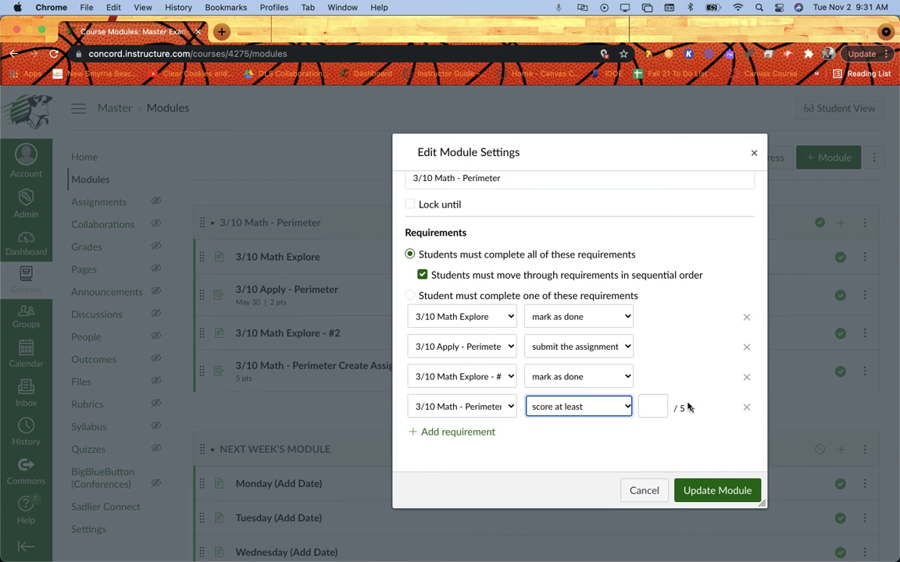
pyautogui.click(644, 405)
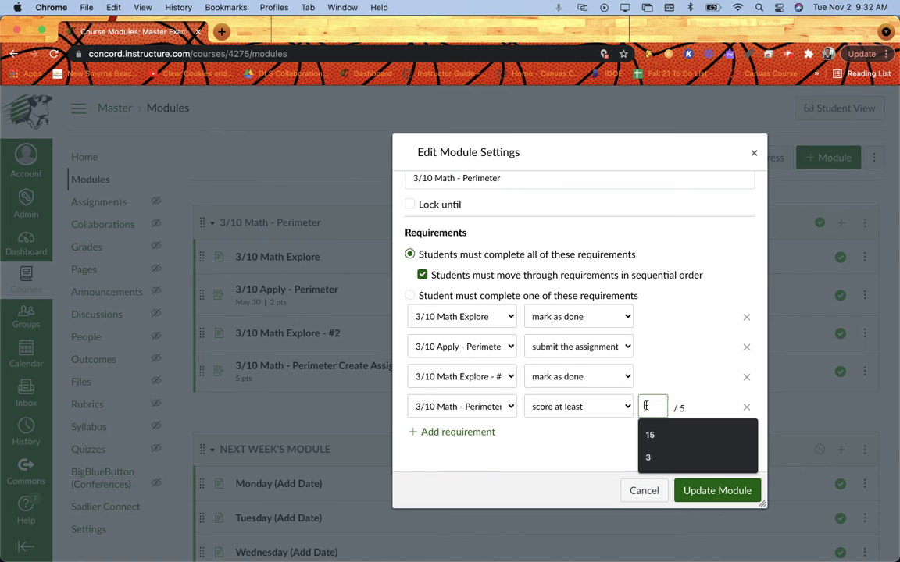
pyautogui.write('3')
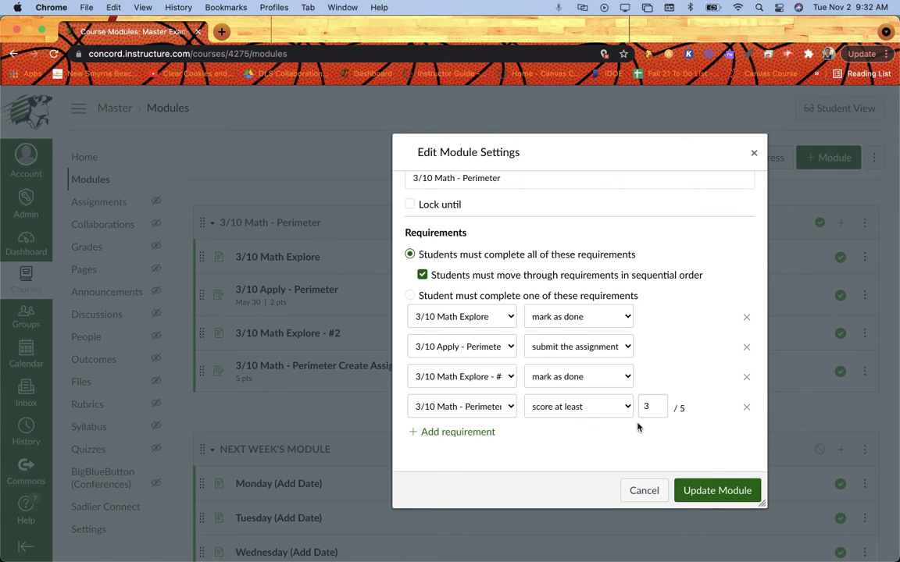
pyautogui.click(703, 489)
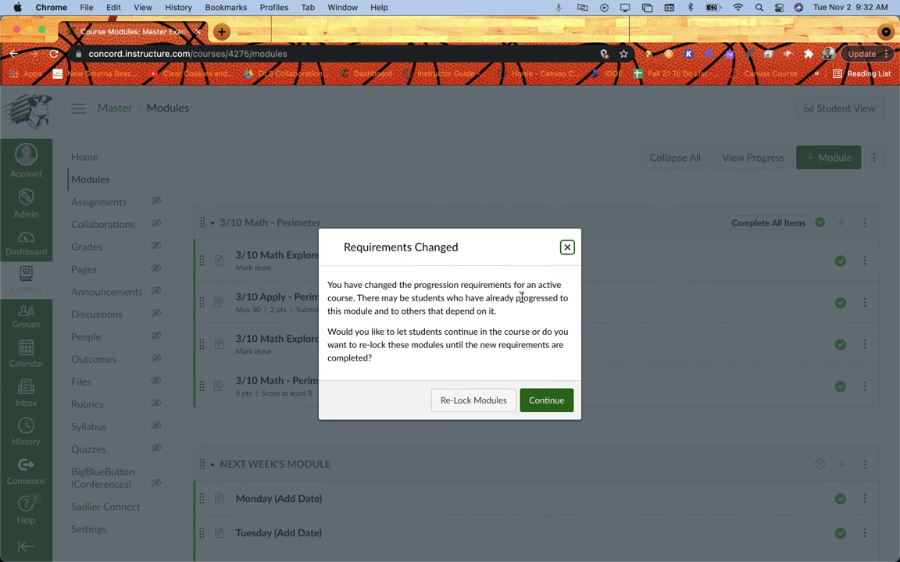
pyautogui.click(546, 401)
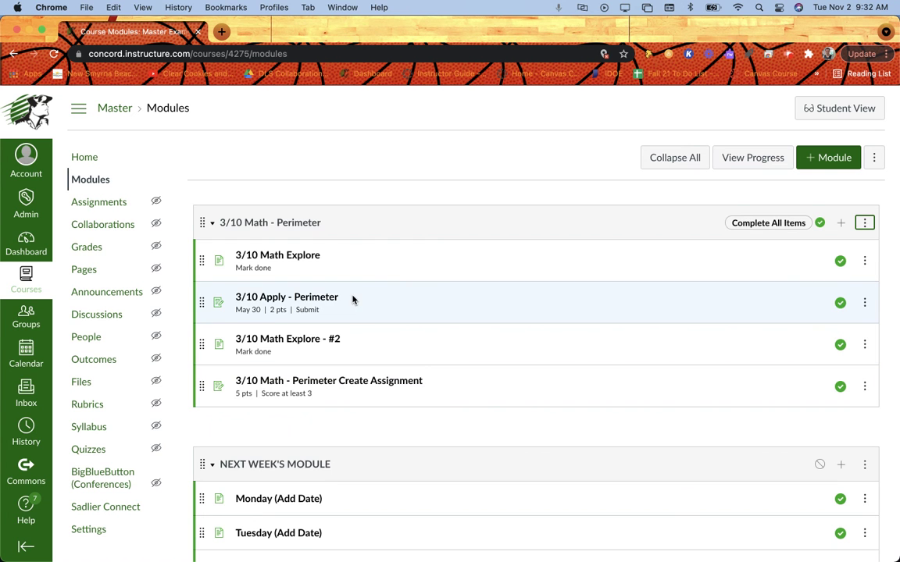
# Step: Switch to Student View and examine how the 3/10 Math - Perimeter module's requirements and locked items appear to students
pyautogui.scroll(5, 254, 277)
pyautogui.click(843, 115)
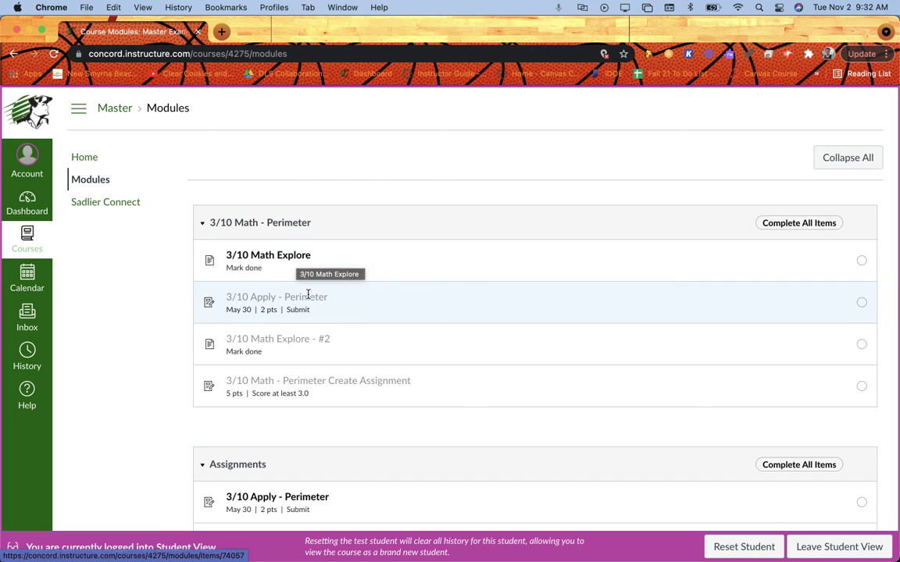
pyautogui.scroll(5, 265, 306)
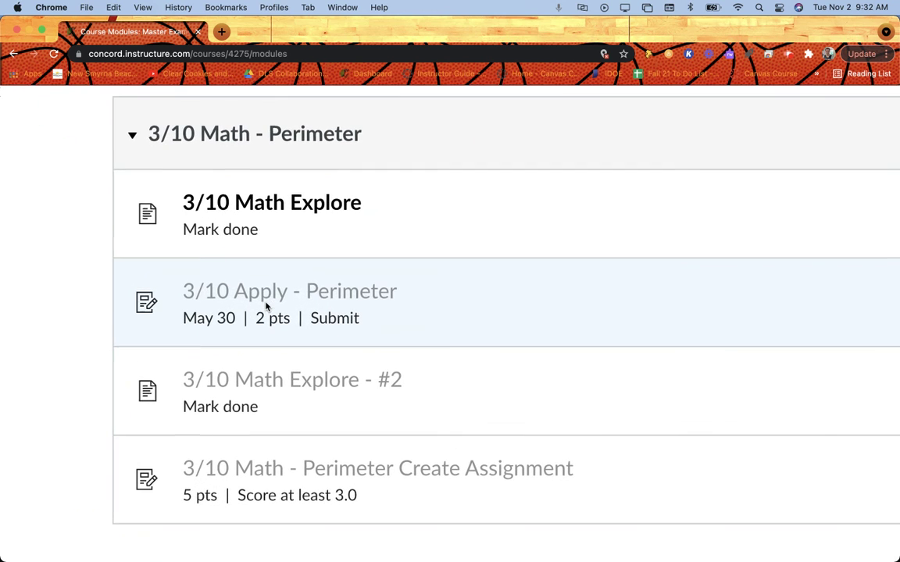